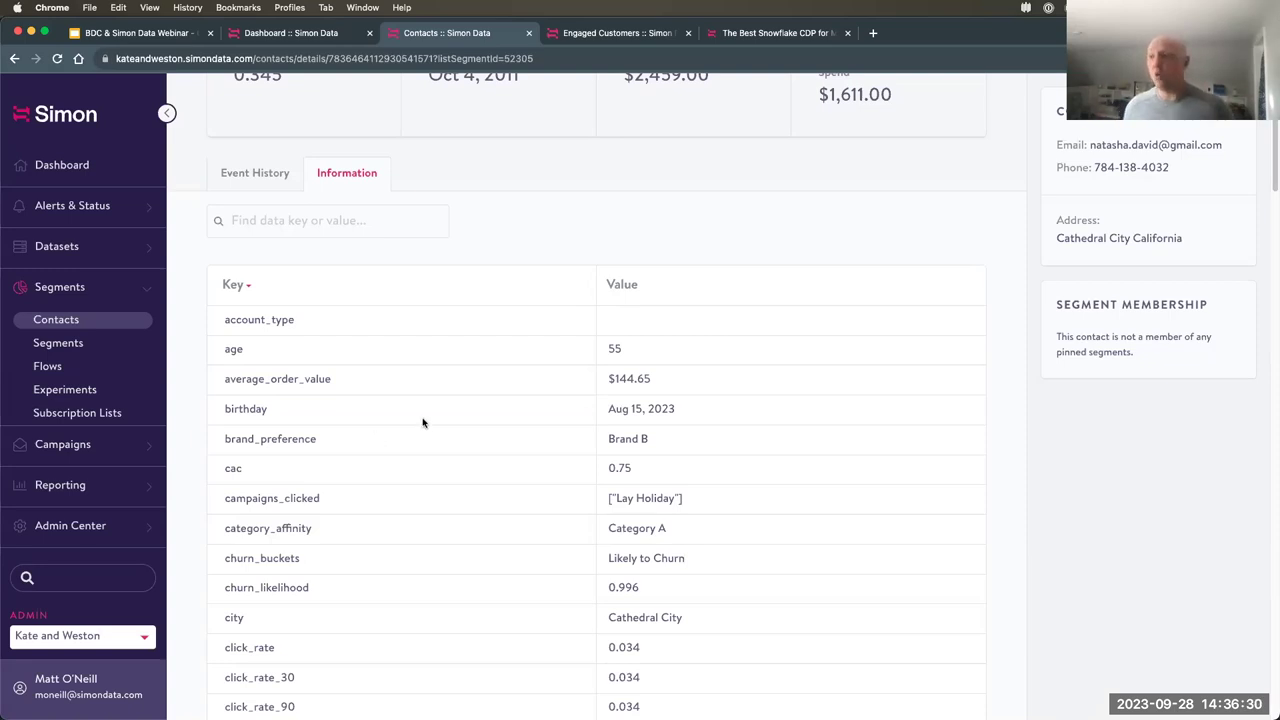
Examine the contact's average order value, churn likelihood and category affinity in the profile information
{"action": "double_click", "coordinate": [625, 379]}
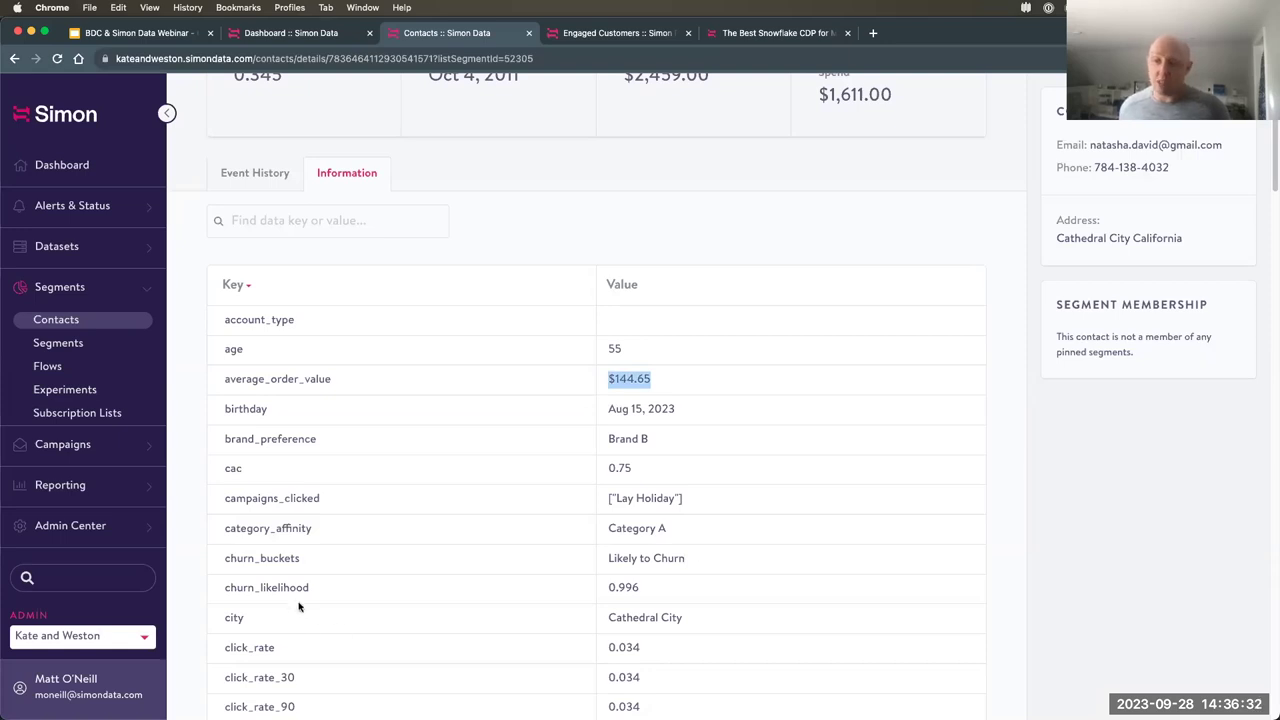
{"action": "double_click", "coordinate": [630, 587]}
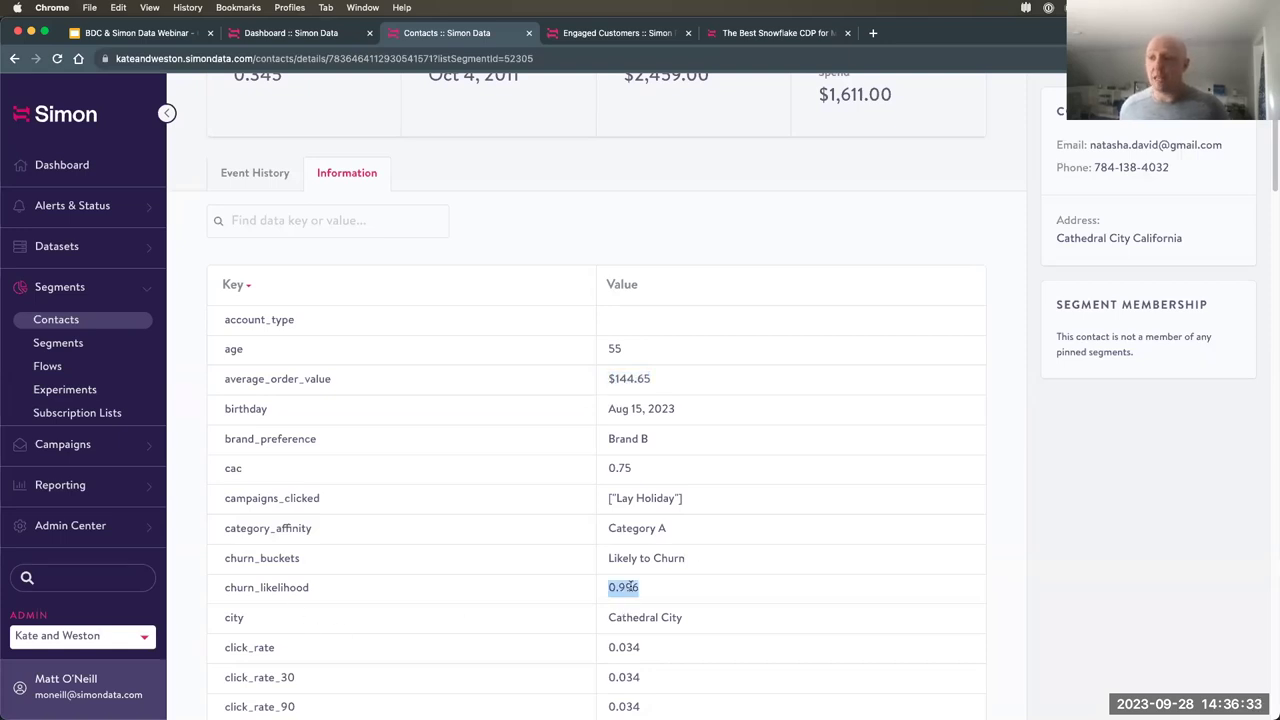
{"action": "double_click", "coordinate": [652, 528]}
{"action": "left_click", "coordinate": [685, 528]}
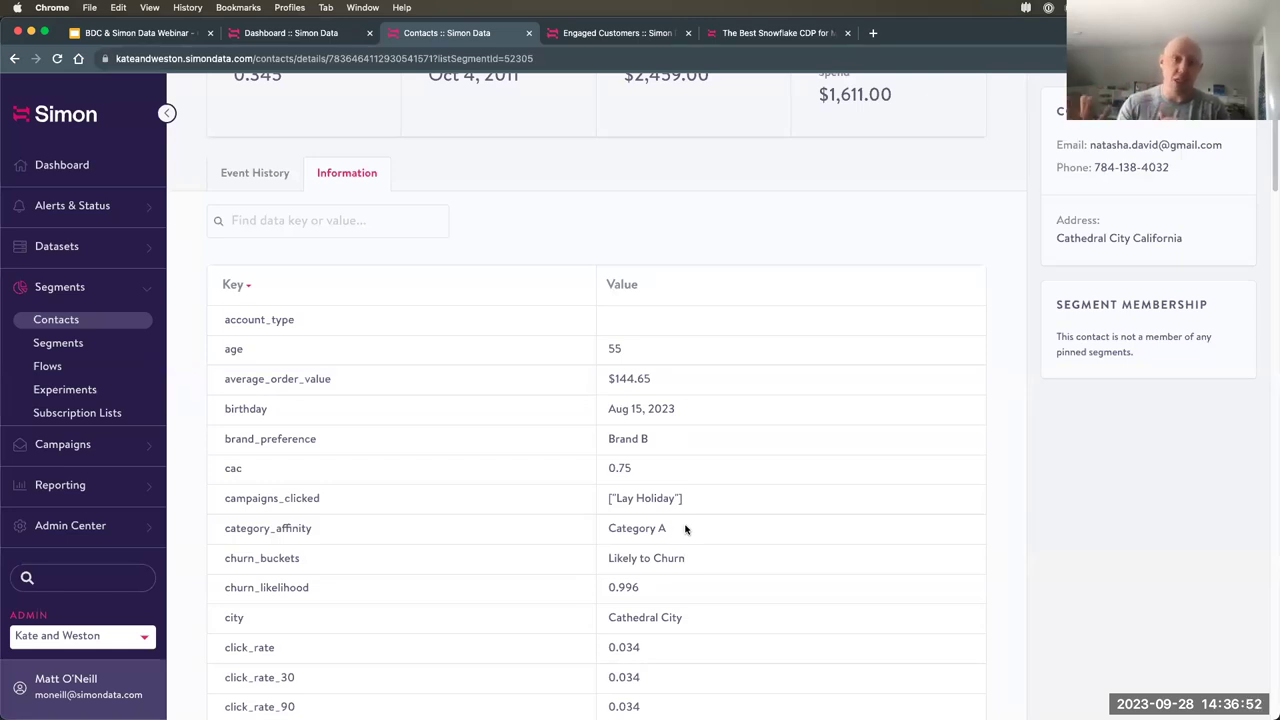
Review the contact's event history and the event types available for filtering it, keeping All Events
{"action": "scroll", "coordinate": [685, 529], "scroll_direction": "up", "scroll_amount": 3}
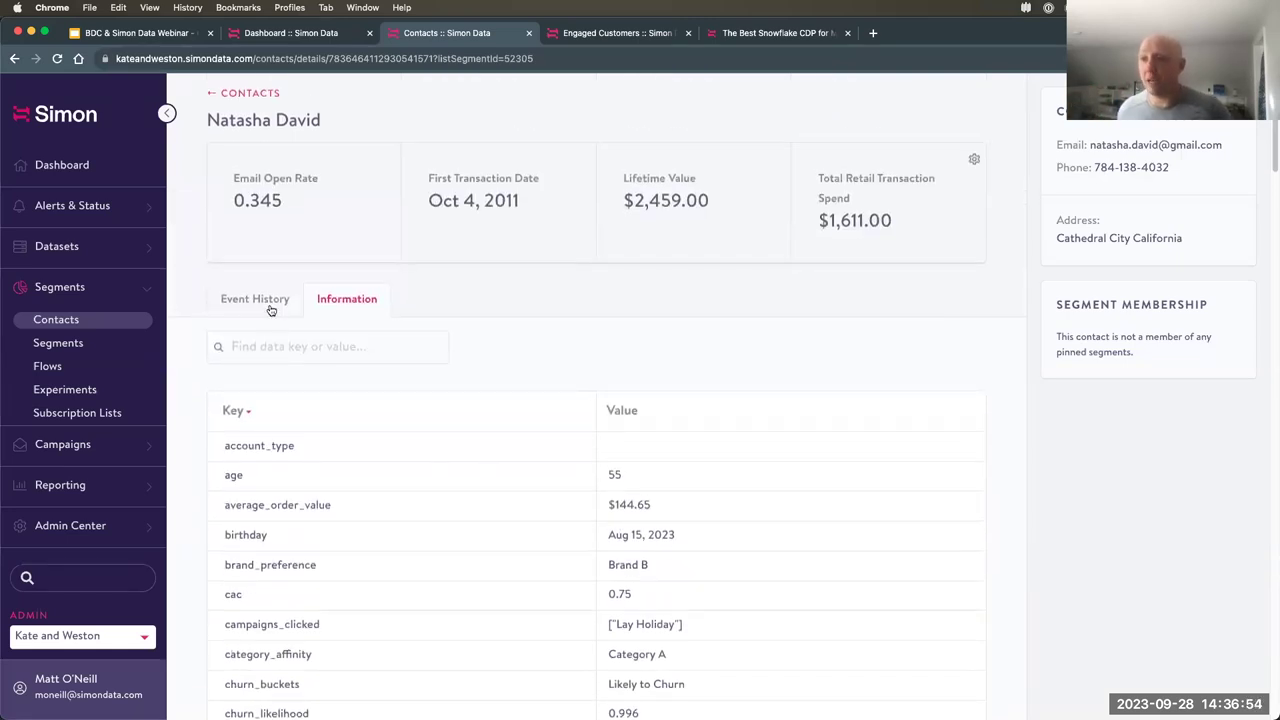
{"action": "left_click", "coordinate": [268, 305]}
{"action": "scroll", "coordinate": [706, 391], "scroll_direction": "down", "scroll_amount": 3}
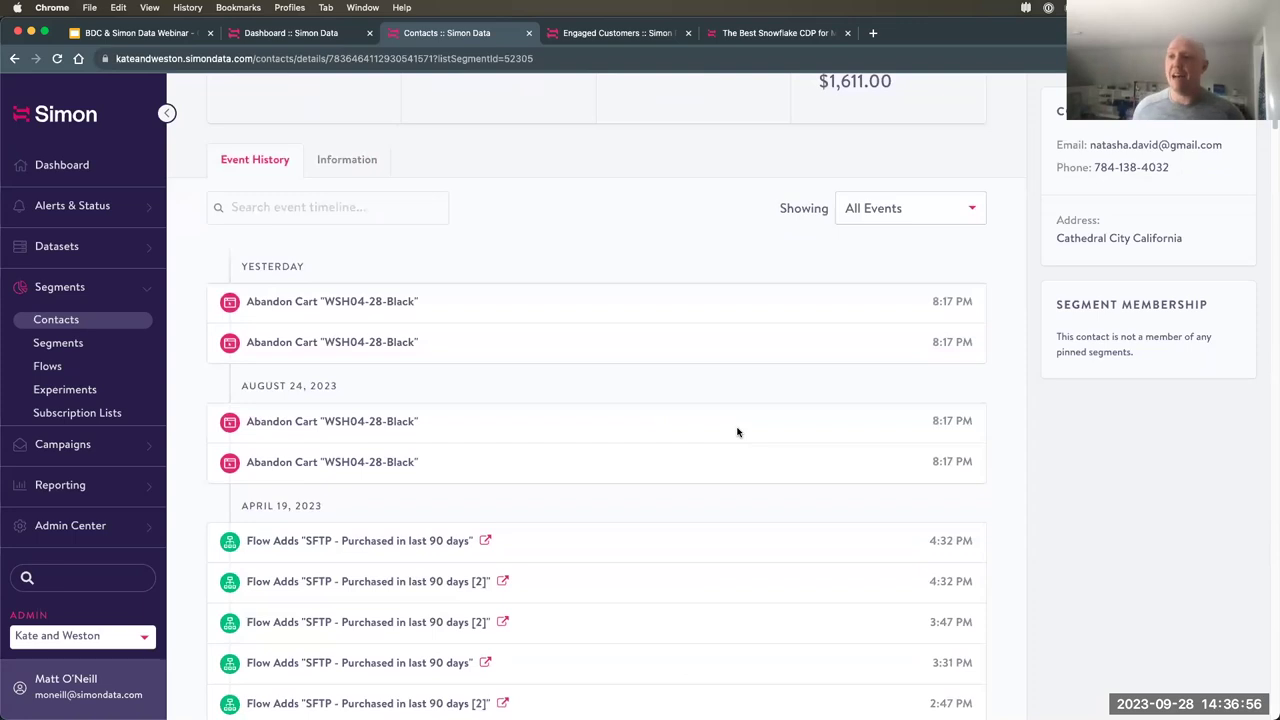
{"action": "scroll", "coordinate": [737, 432], "scroll_direction": "up", "scroll_amount": 3}
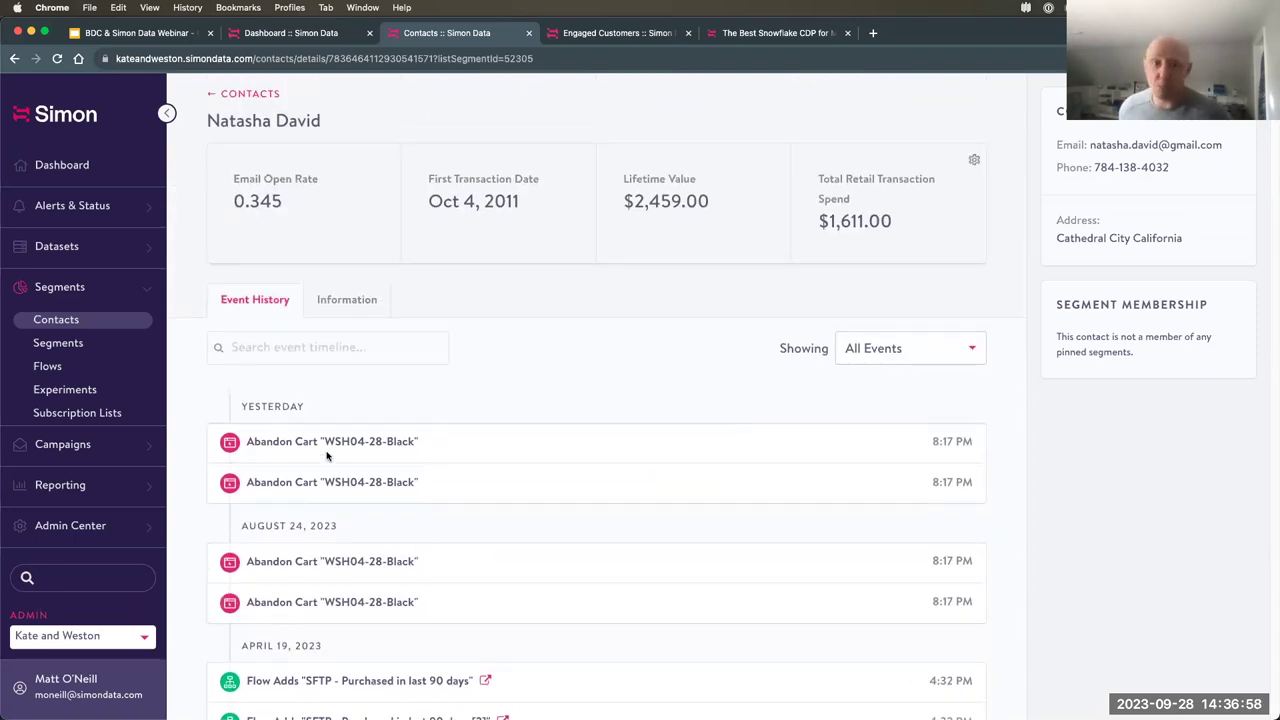
{"action": "left_click", "coordinate": [975, 346]}
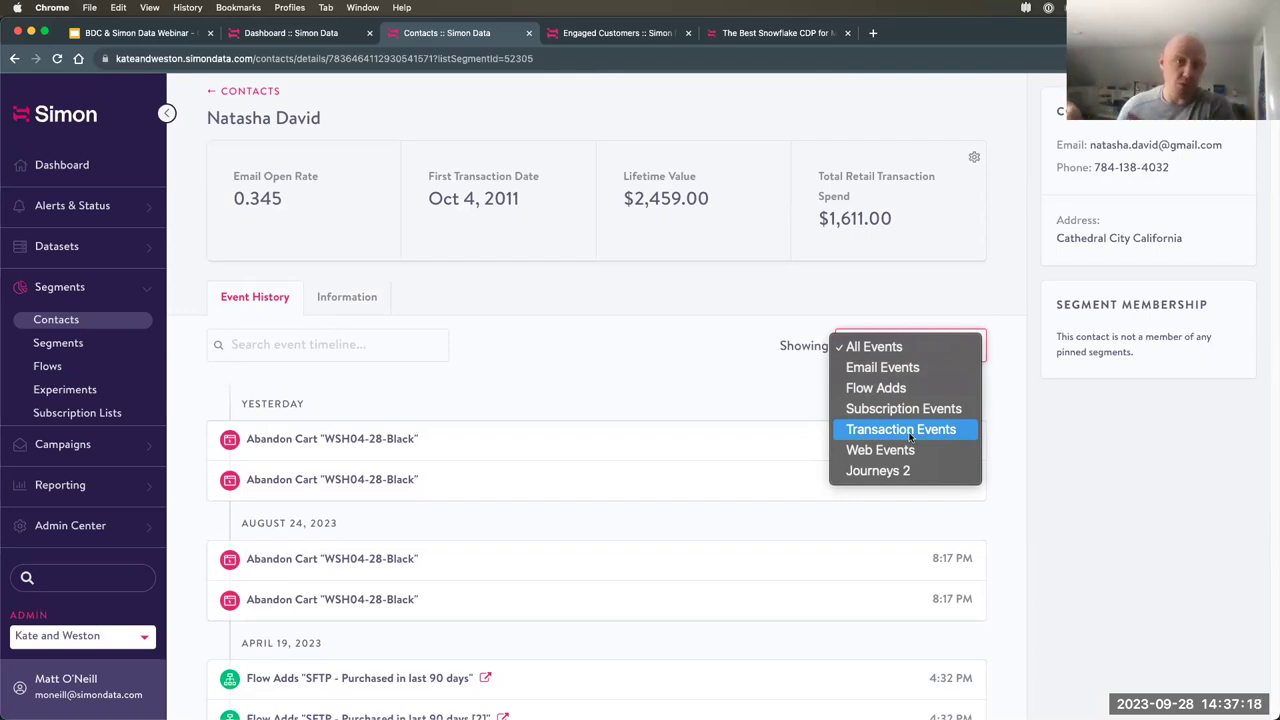
{"action": "left_click", "coordinate": [990, 416]}
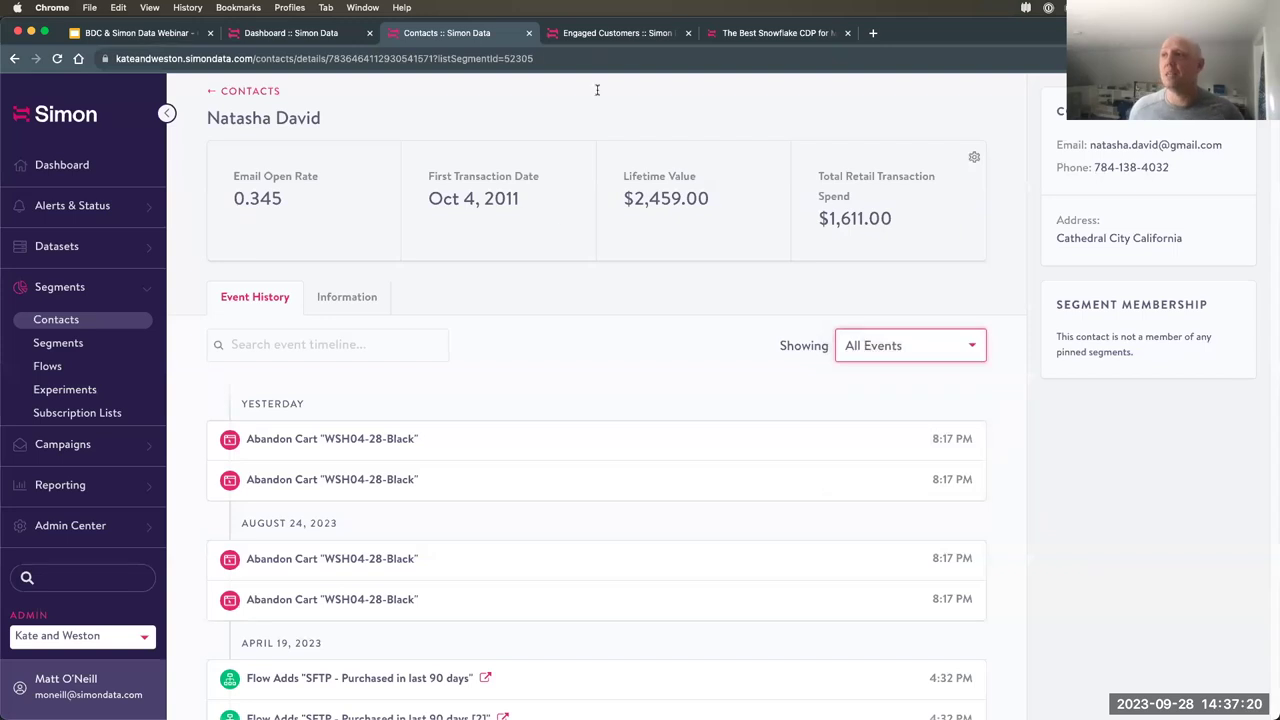
Bring up the Engaged Customers segment and review its property conditions and Website Visit event criteria
{"action": "left_click", "coordinate": [610, 33]}
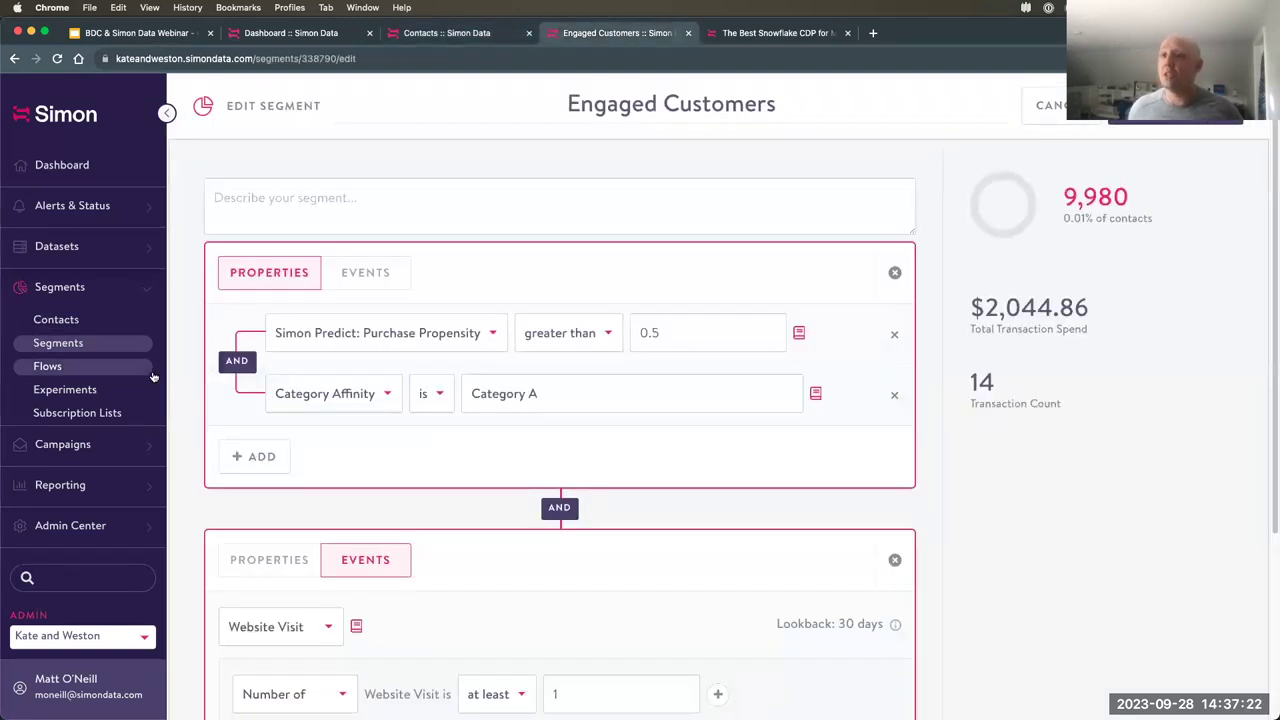
{"action": "scroll", "coordinate": [951, 320], "scroll_direction": "down", "scroll_amount": 1}
{"action": "scroll", "coordinate": [955, 322], "scroll_direction": "down", "scroll_amount": 1}
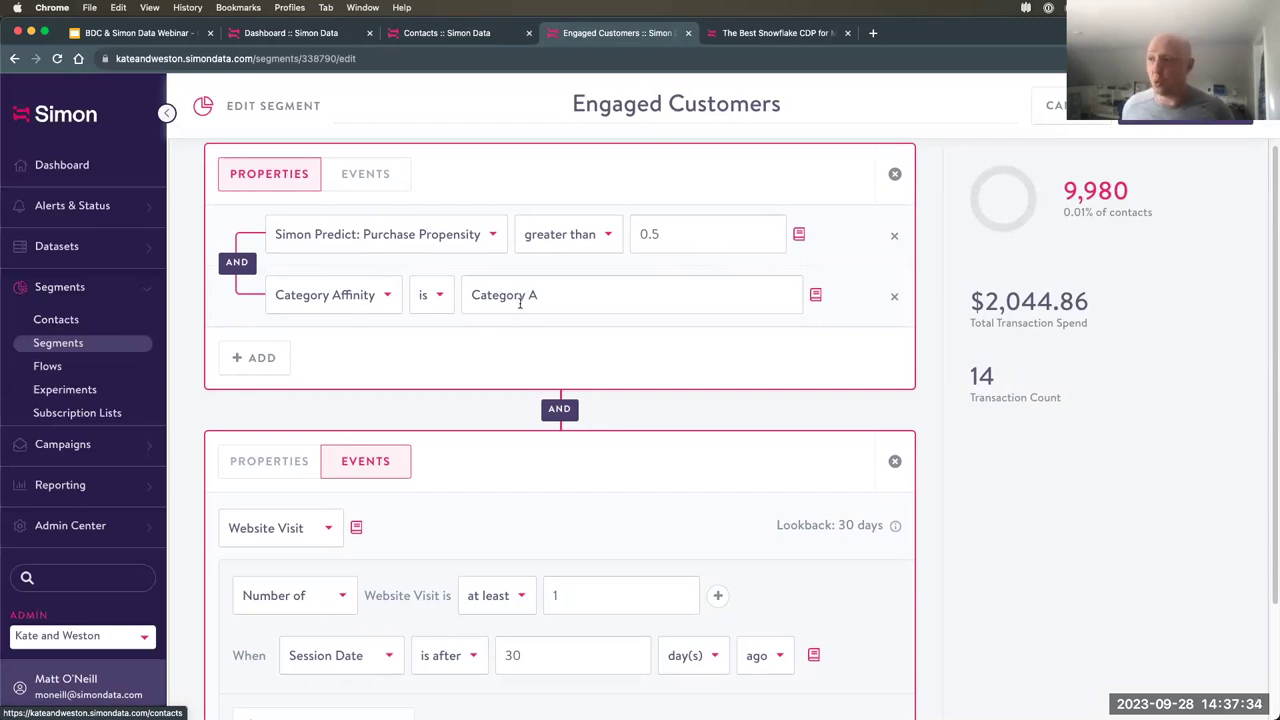
{"action": "scroll", "coordinate": [866, 366], "scroll_direction": "down", "scroll_amount": 1}
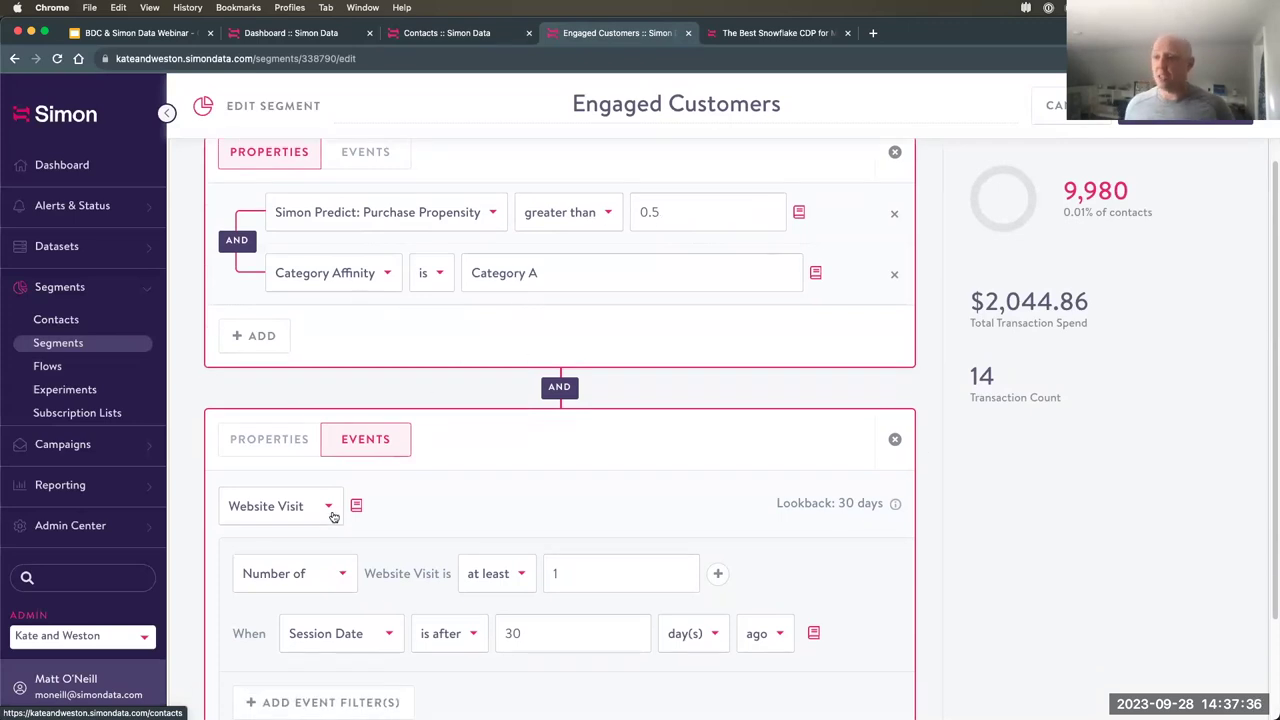
{"action": "key", "text": "super+minus"}
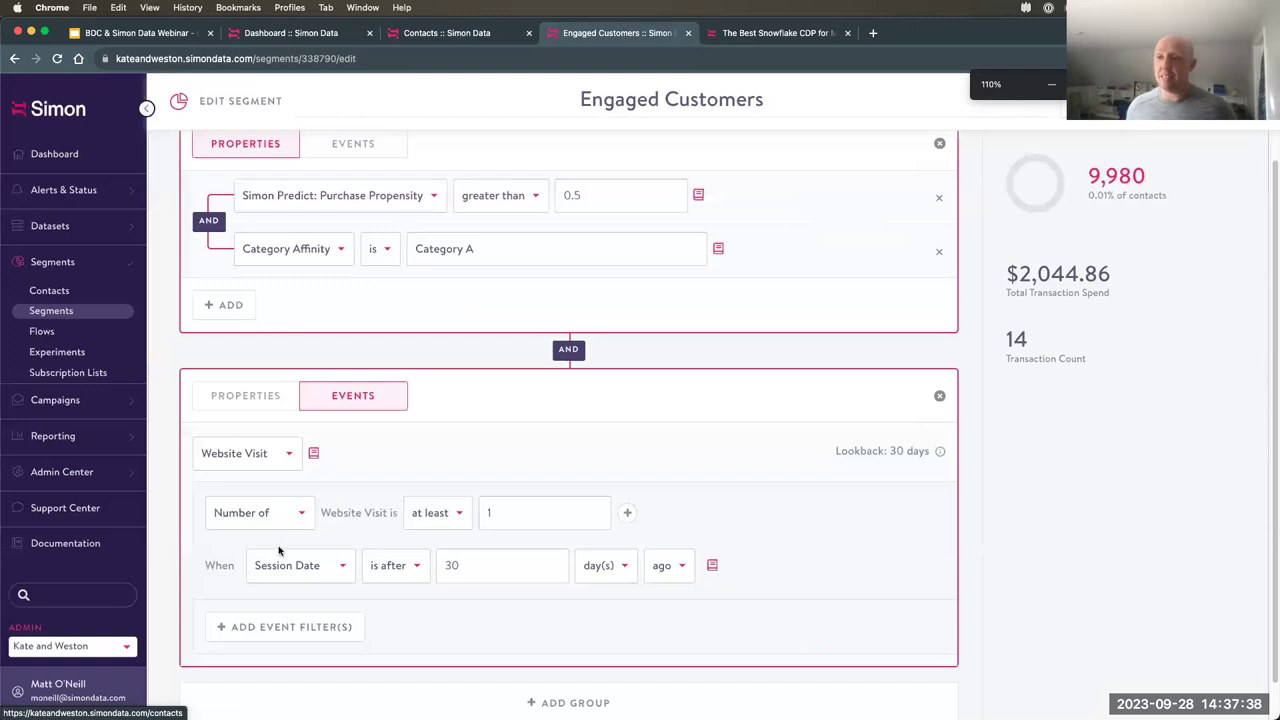
{"action": "scroll", "coordinate": [300, 550], "scroll_direction": "up", "scroll_amount": 1}
{"action": "scroll", "coordinate": [723, 568], "scroll_direction": "up", "scroll_amount": 1}
{"action": "scroll", "coordinate": [751, 560], "scroll_direction": "down", "scroll_amount": 1}
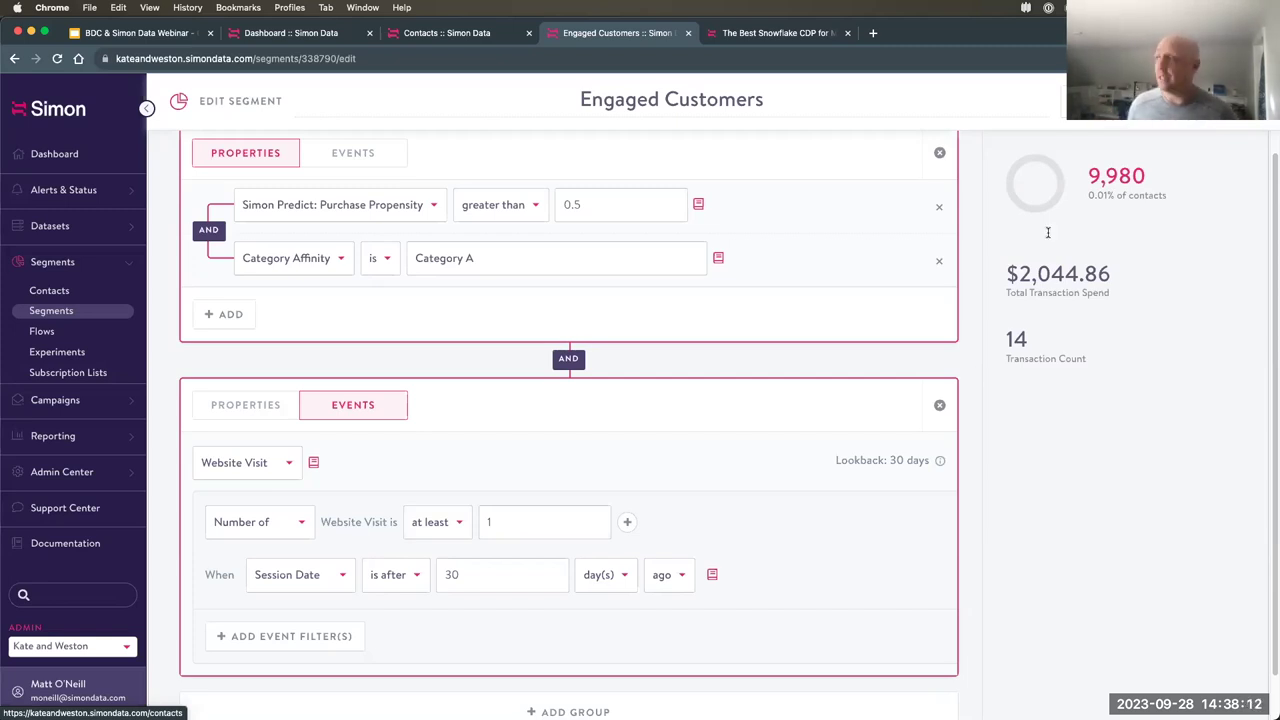
Examine the Engaged Customers segment's contact count and total transaction spend by highlighting each figure
{"action": "left_click_drag", "start_coordinate": [1084, 177], "coordinate": [1147, 178]}
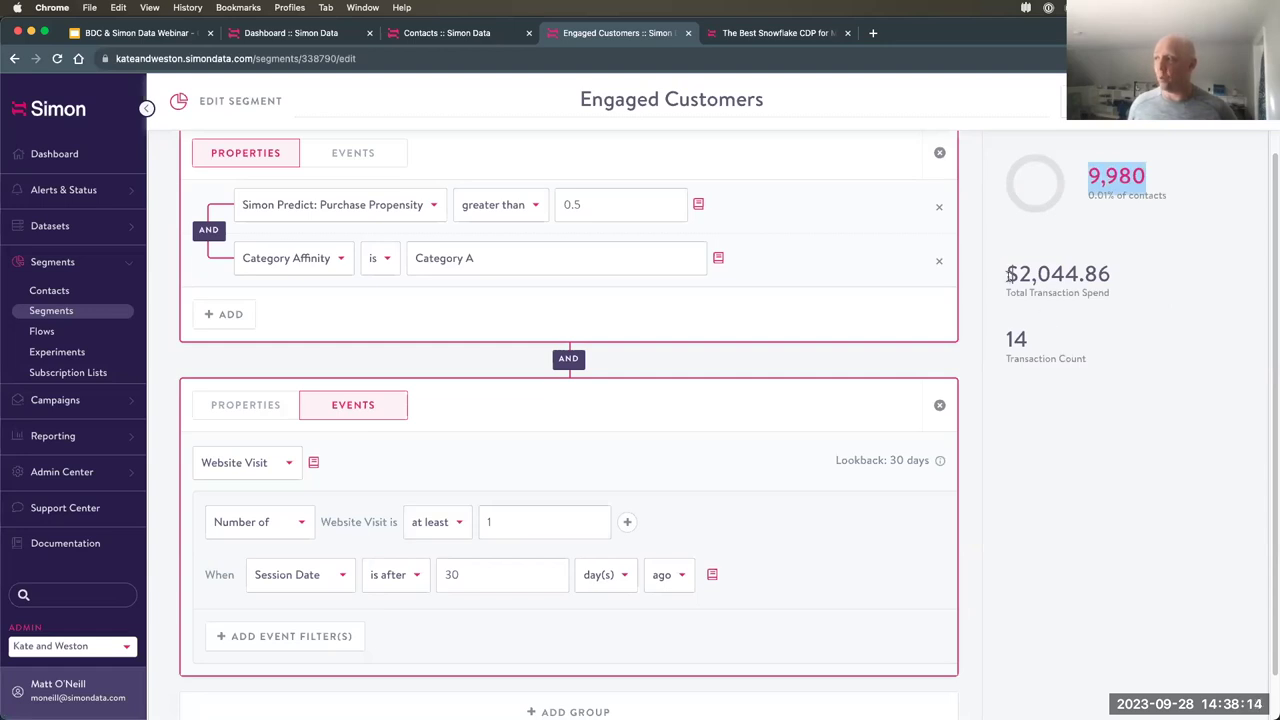
{"action": "left_click_drag", "start_coordinate": [1006, 277], "coordinate": [1124, 274]}
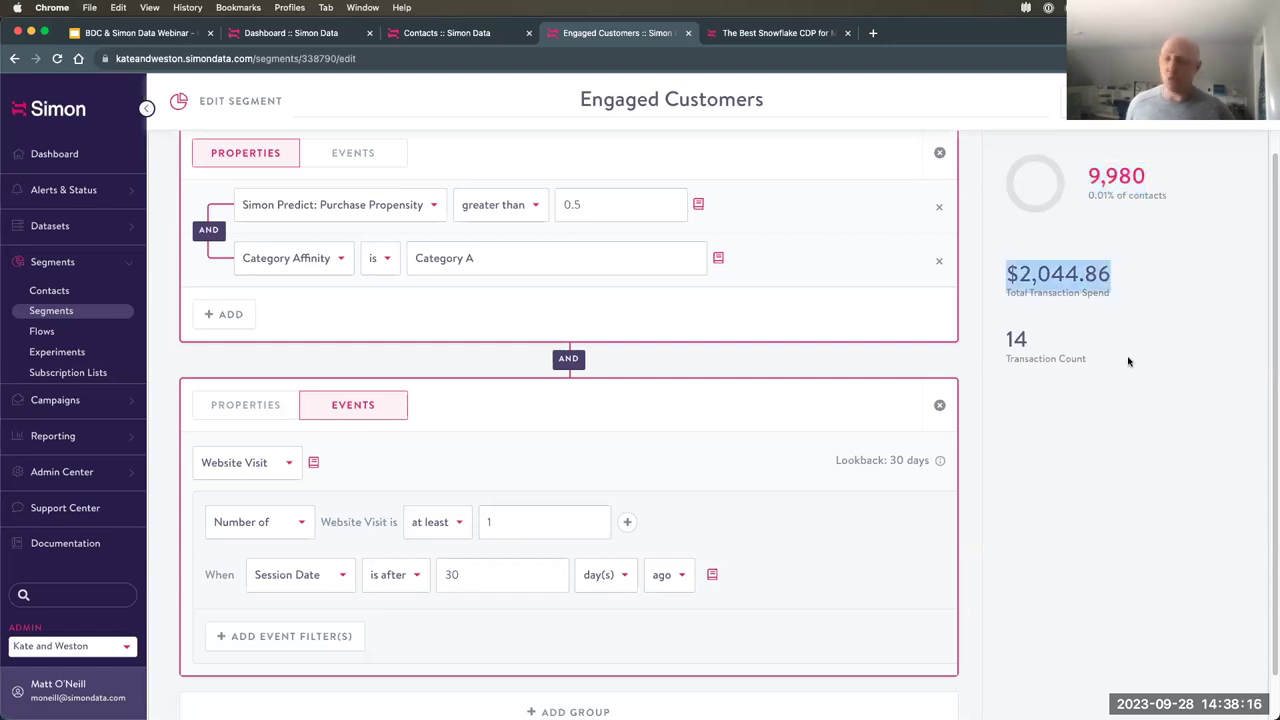
{"action": "left_click", "coordinate": [1112, 330]}
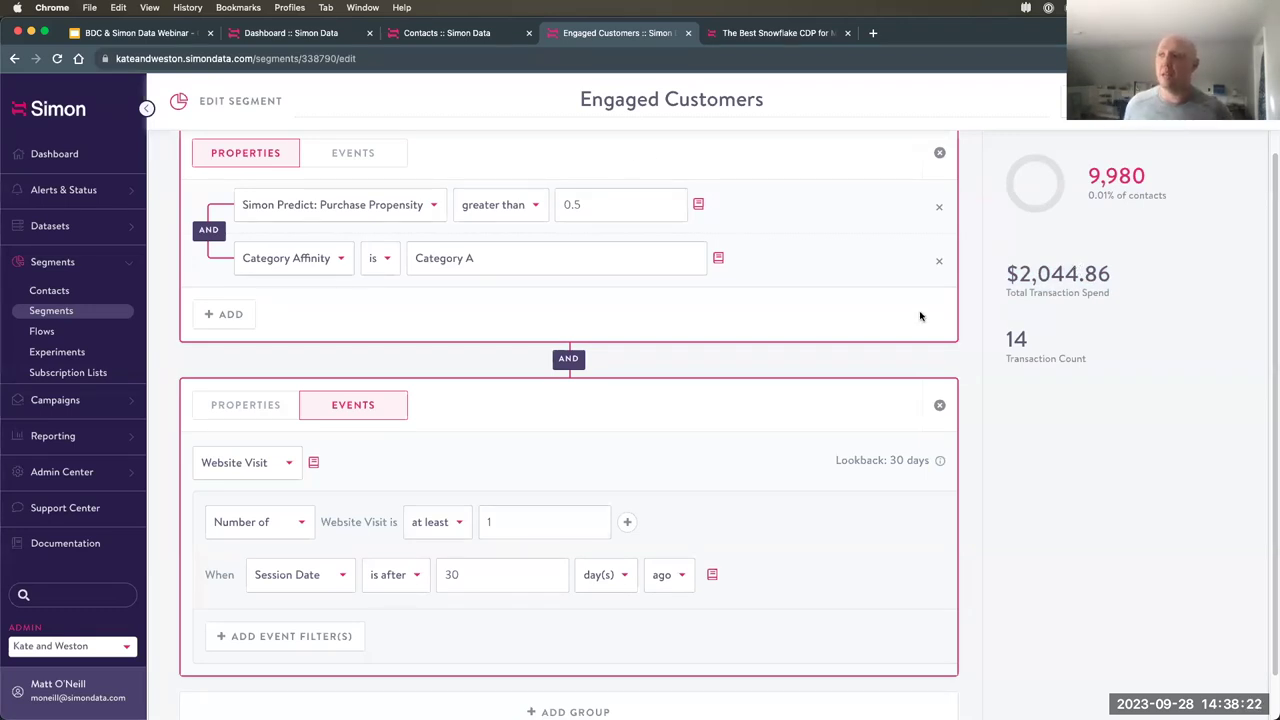
Remove the Category Affinity condition from the segment's property group
{"action": "left_click", "coordinate": [939, 264]}
Browse the contact filters available for a new property condition, then discard the empty condition
{"action": "left_click", "coordinate": [222, 261]}
{"action": "left_click", "coordinate": [300, 260]}
{"action": "scroll", "coordinate": [420, 400], "scroll_direction": "down", "scroll_amount": 5}
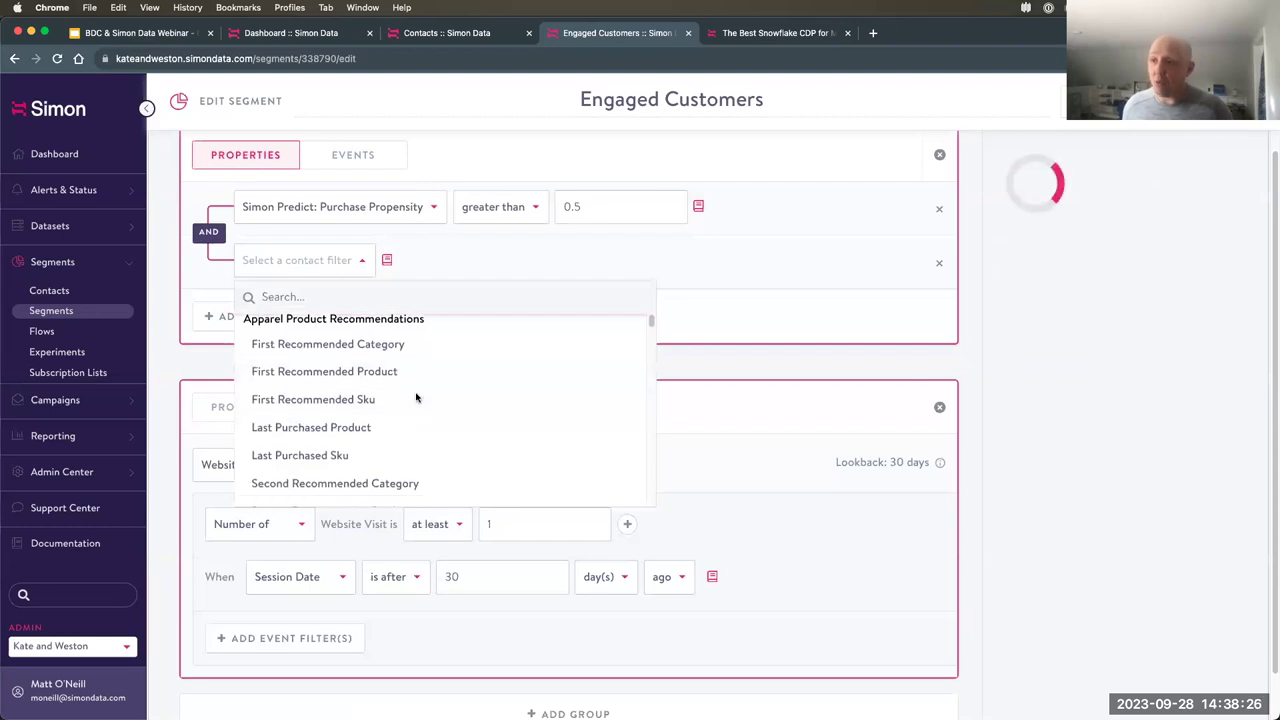
{"action": "scroll", "coordinate": [433, 390], "scroll_direction": "down", "scroll_amount": 3}
{"action": "scroll", "coordinate": [433, 390], "scroll_direction": "up", "scroll_amount": 1}
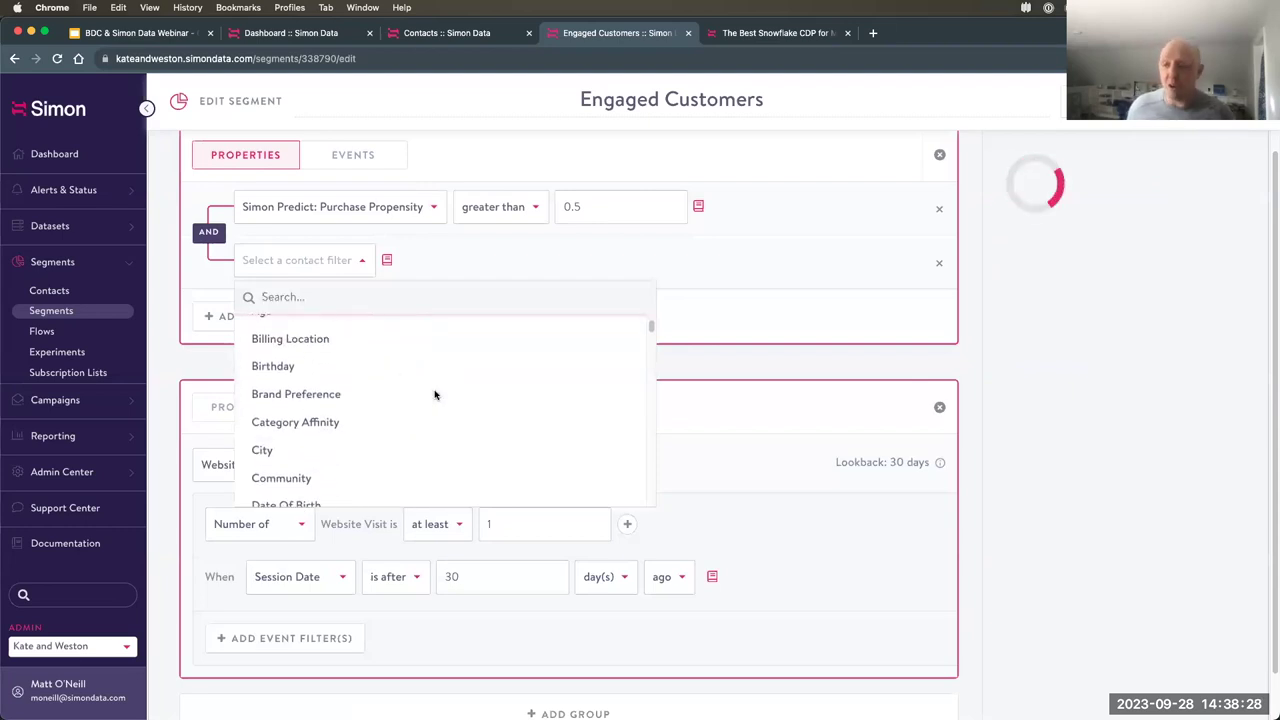
{"action": "scroll", "coordinate": [429, 410], "scroll_direction": "down", "scroll_amount": 3}
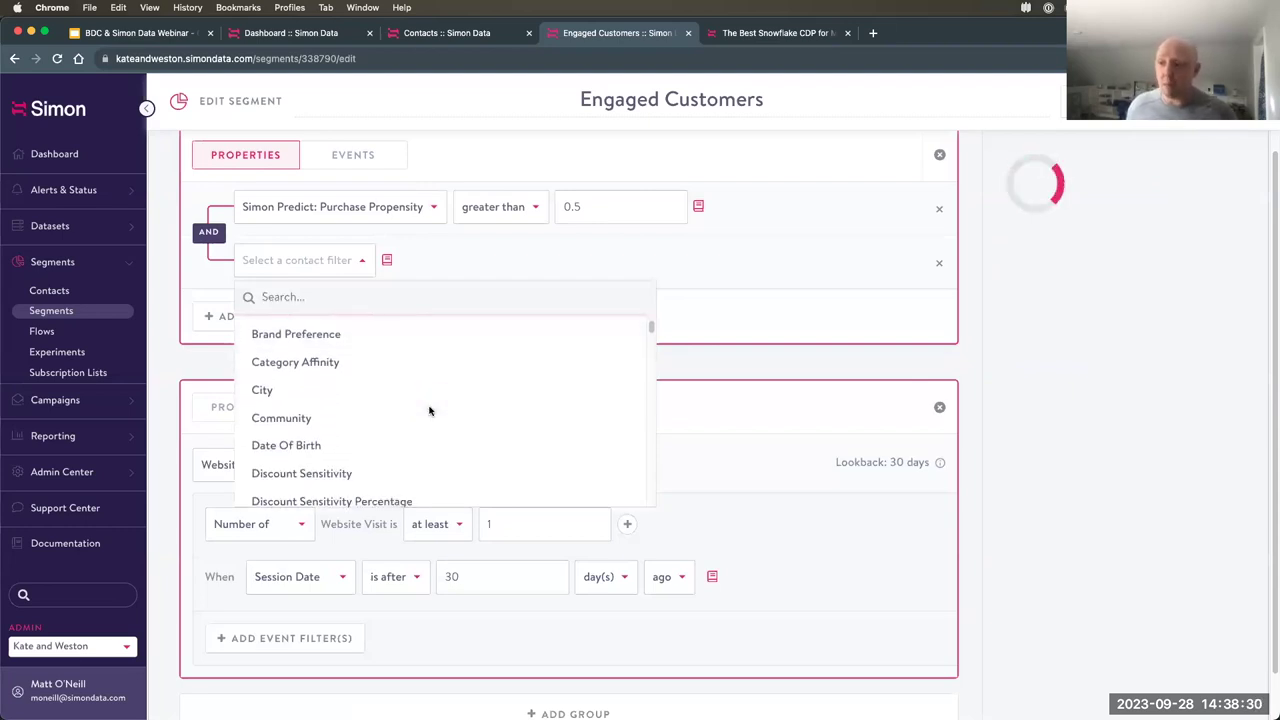
{"action": "scroll", "coordinate": [429, 410], "scroll_direction": "down", "scroll_amount": 2}
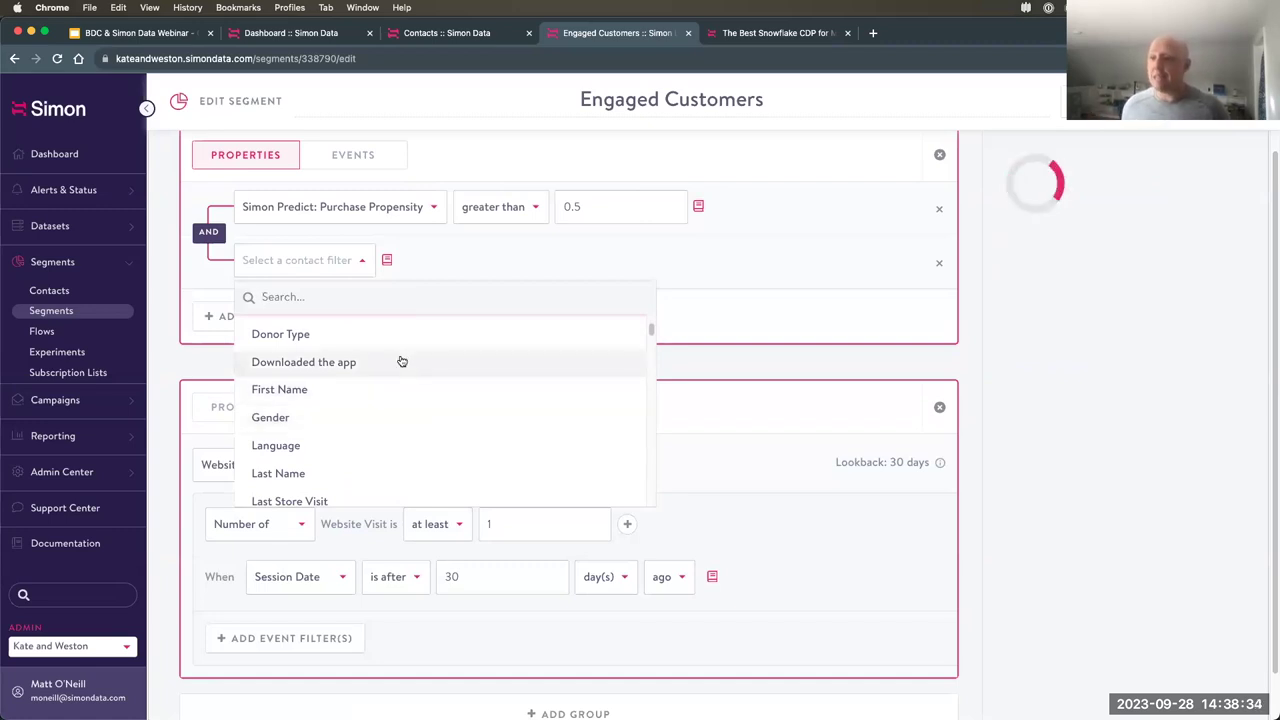
{"action": "scroll", "coordinate": [404, 367], "scroll_direction": "down", "scroll_amount": 1}
{"action": "scroll", "coordinate": [404, 367], "scroll_direction": "down", "scroll_amount": 3}
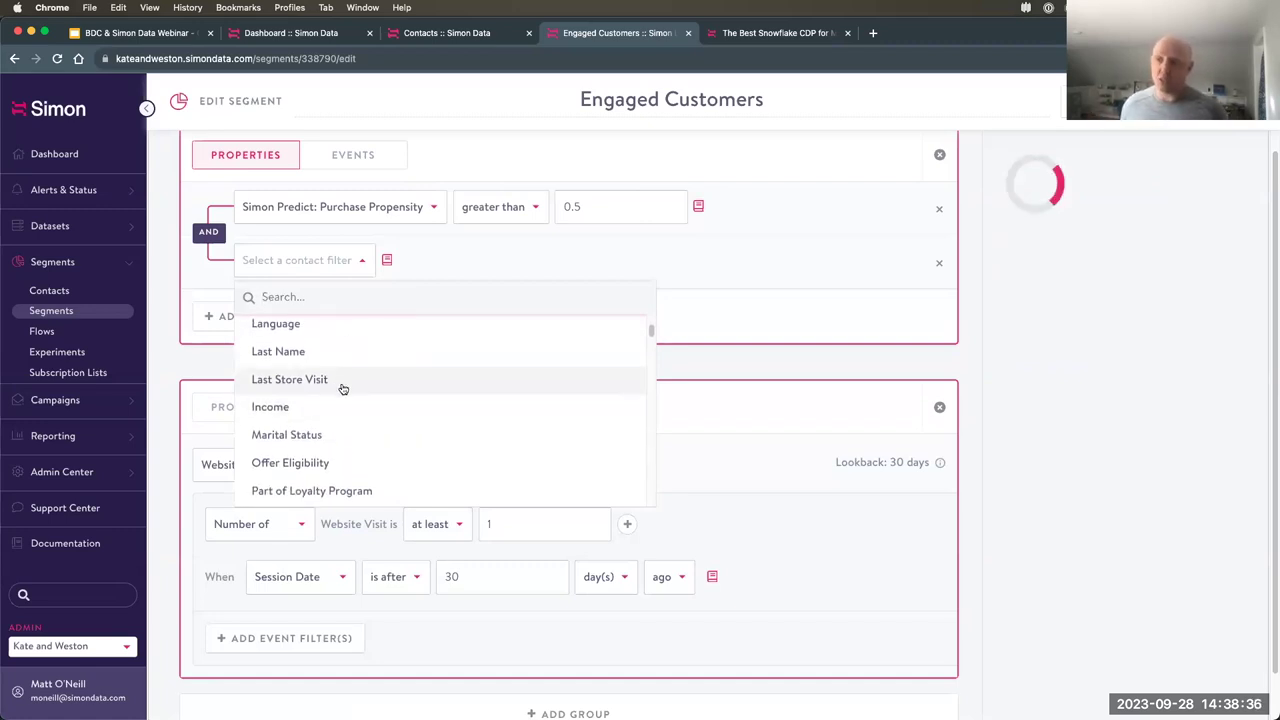
{"action": "scroll", "coordinate": [340, 386], "scroll_direction": "down", "scroll_amount": 3}
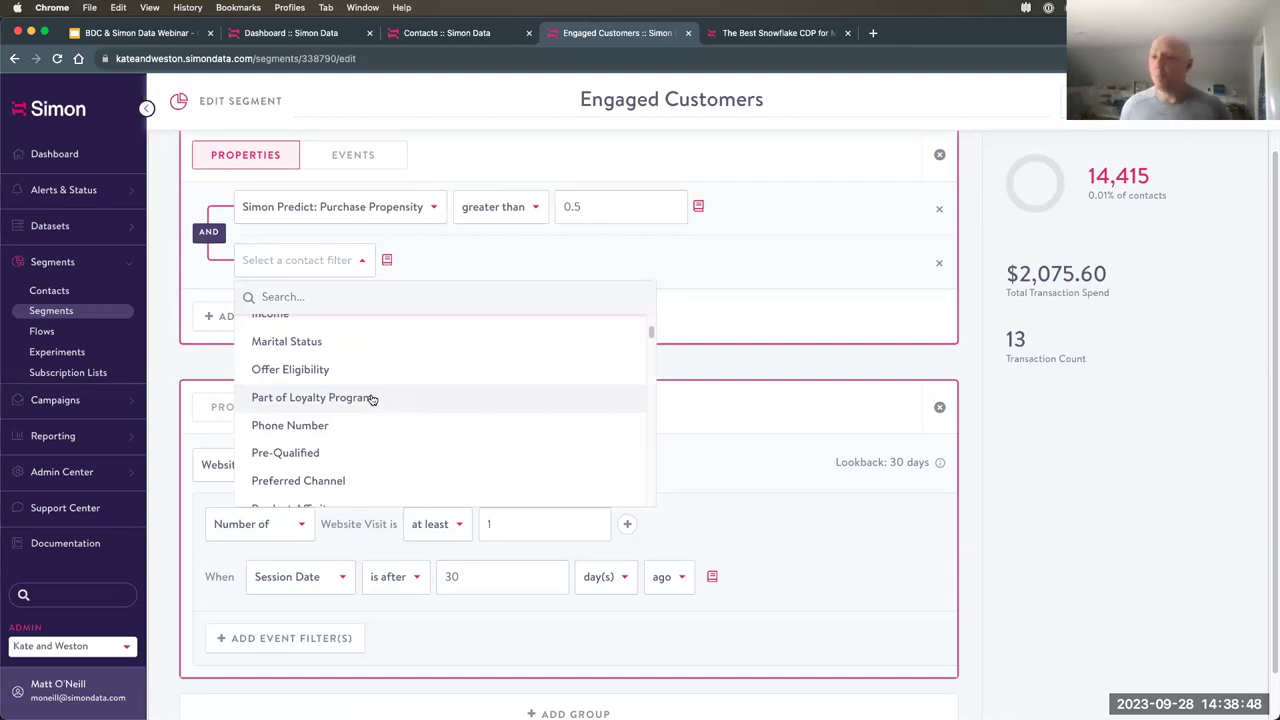
{"action": "left_click", "coordinate": [1025, 410]}
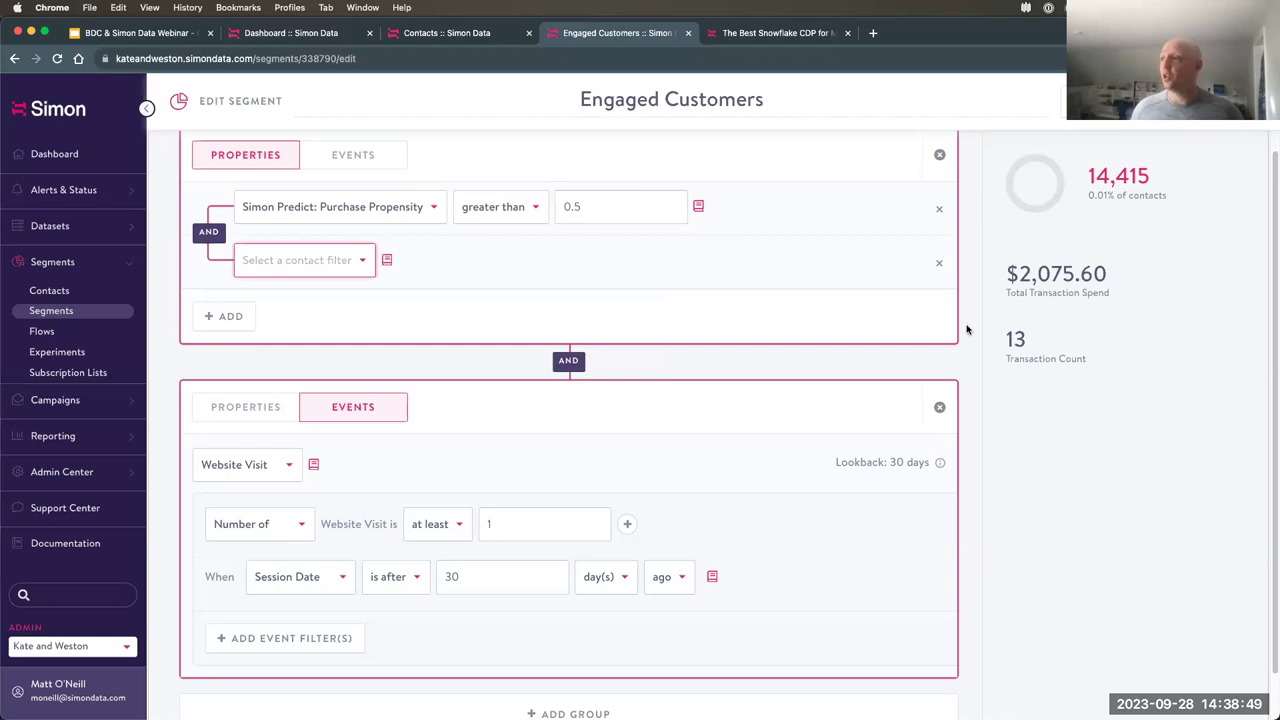
{"action": "left_click", "coordinate": [939, 262]}
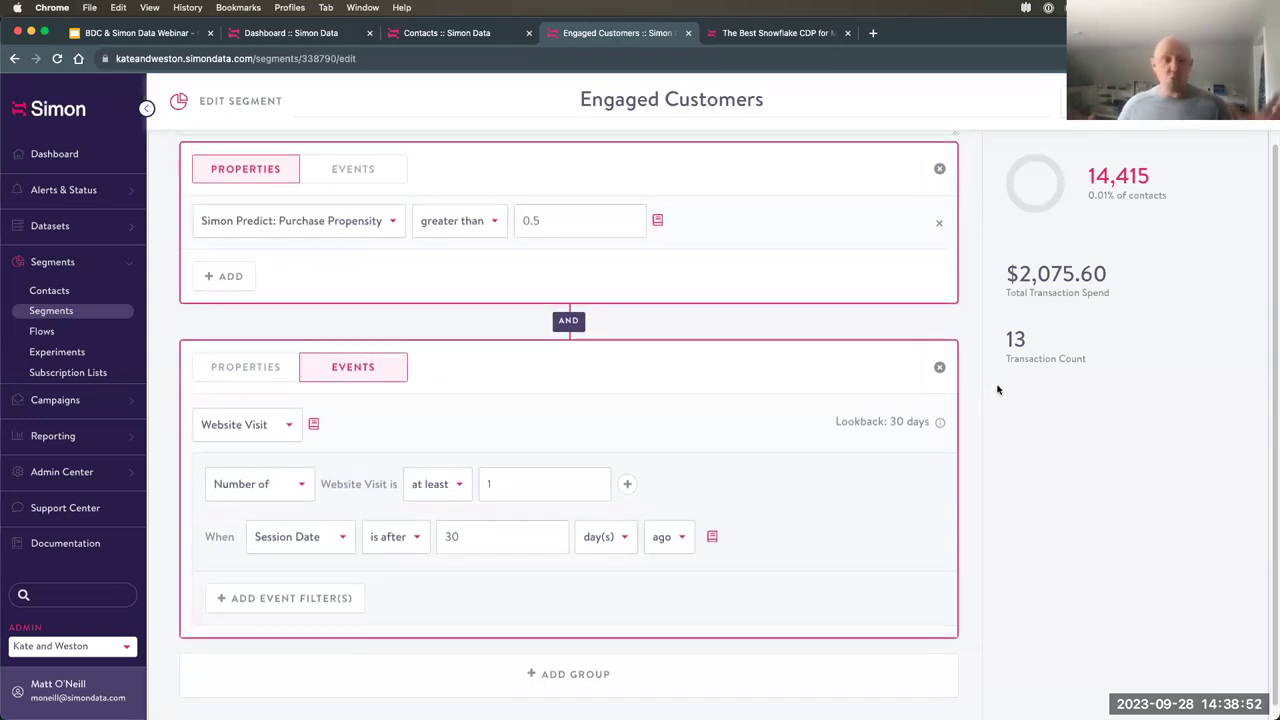